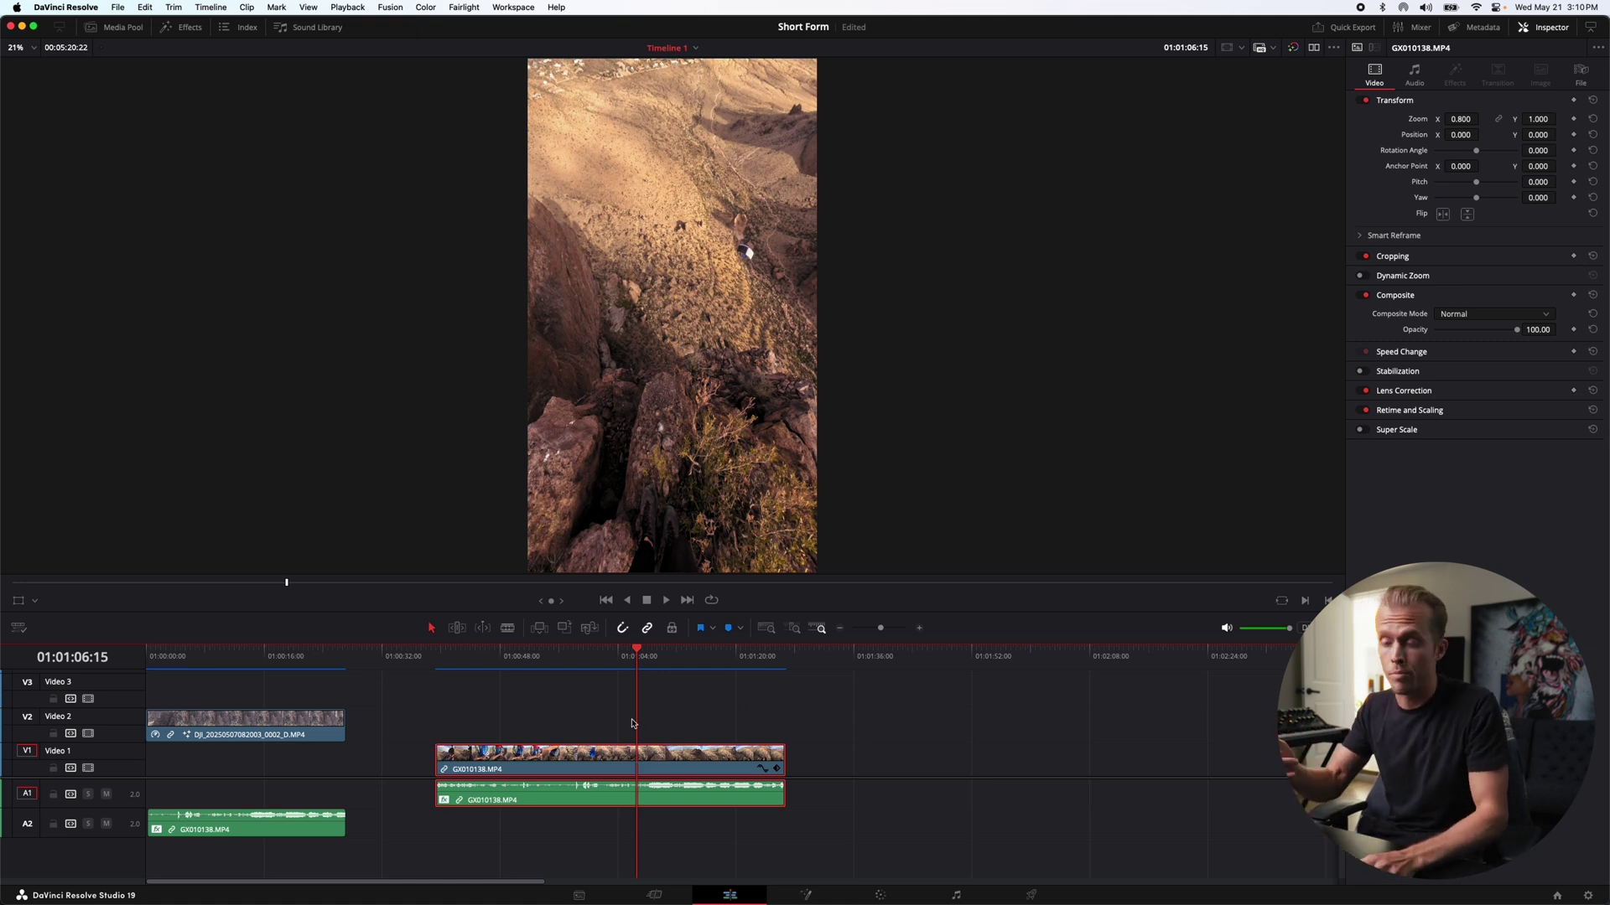
- Preview the timeline, then return the playhead to its start
key("space")
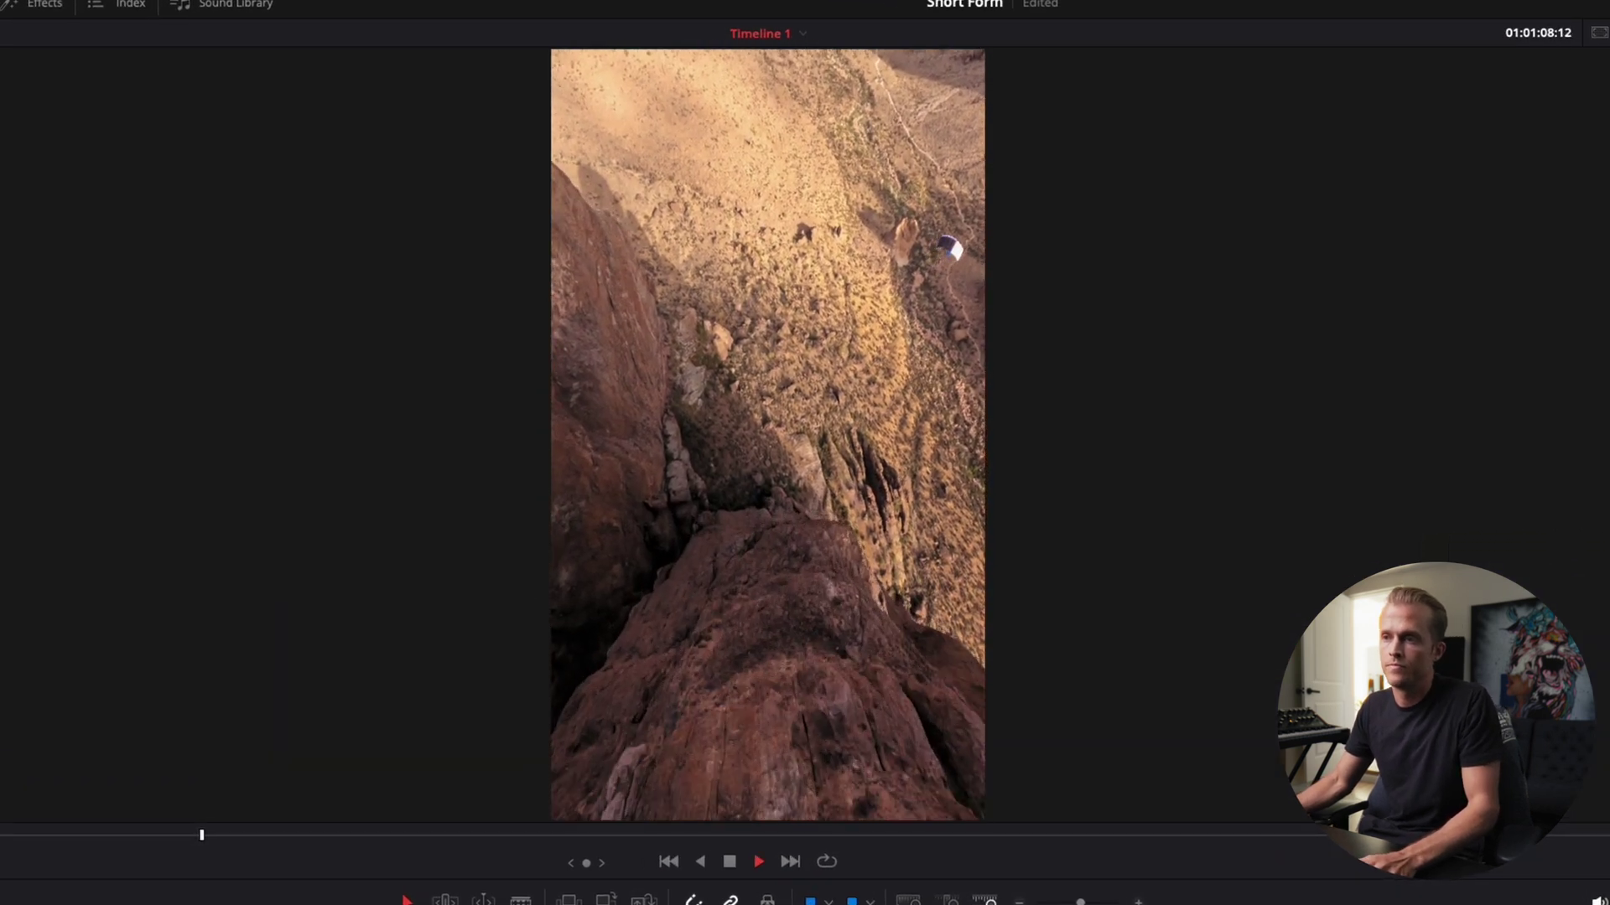
key("space")
key("Up")
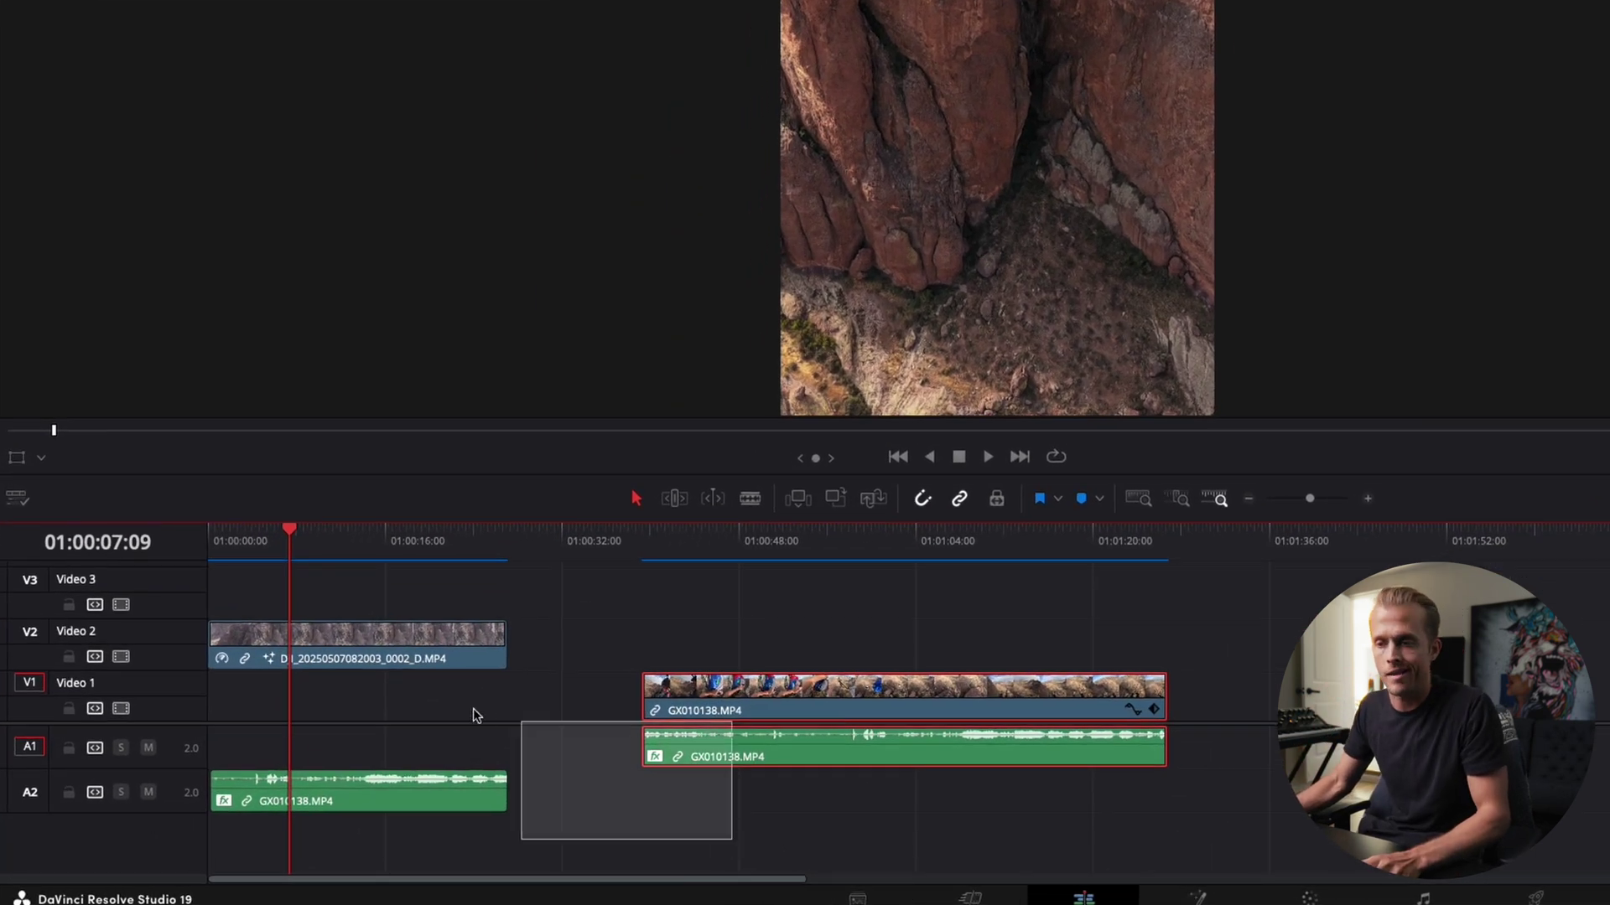
- Sync the V2 drone clip and A2 audio to the V1 GoPro clip with Auto Align Clips by Waveform
left_click_drag(733, 844, 411, 635)
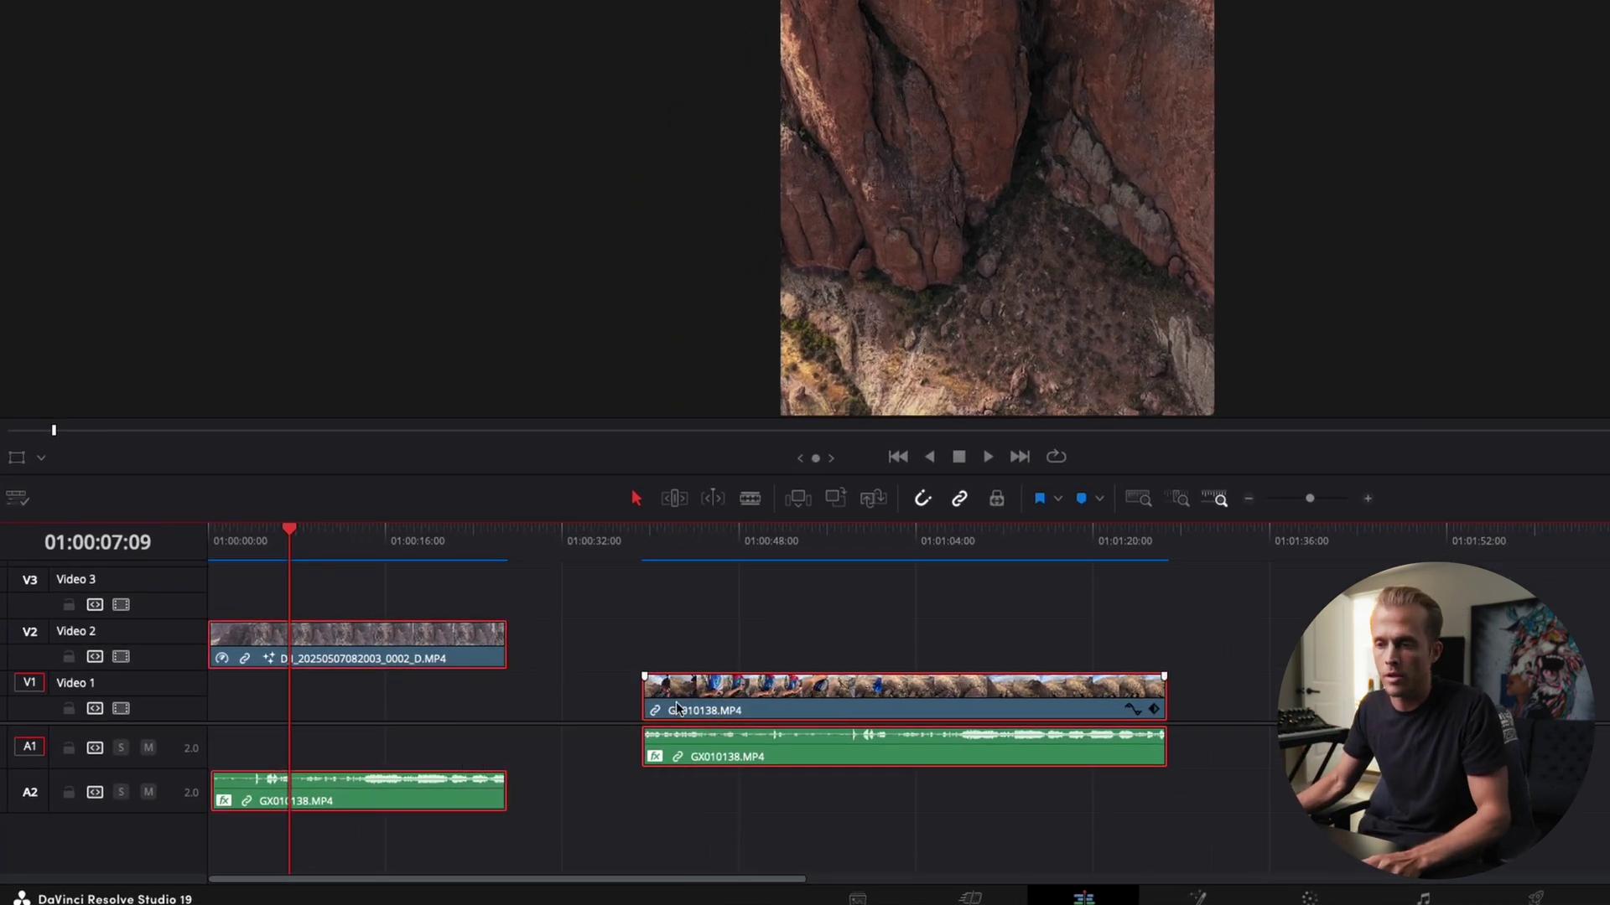
right_click(745, 695)
left_click(862, 372)
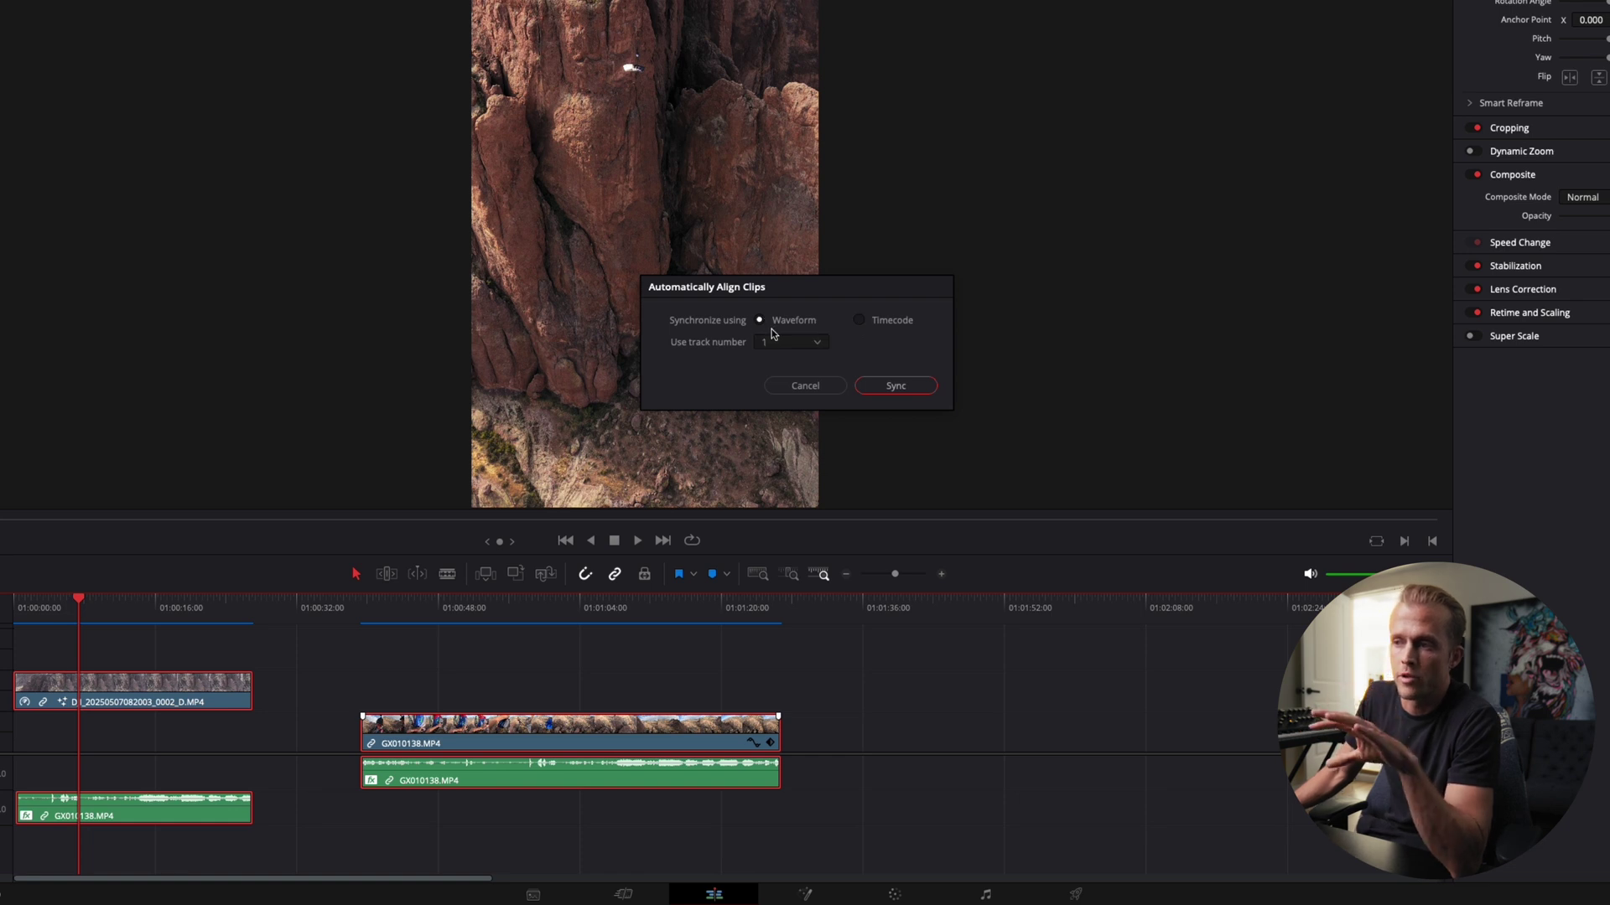
left_click(895, 385)
left_click(511, 657)
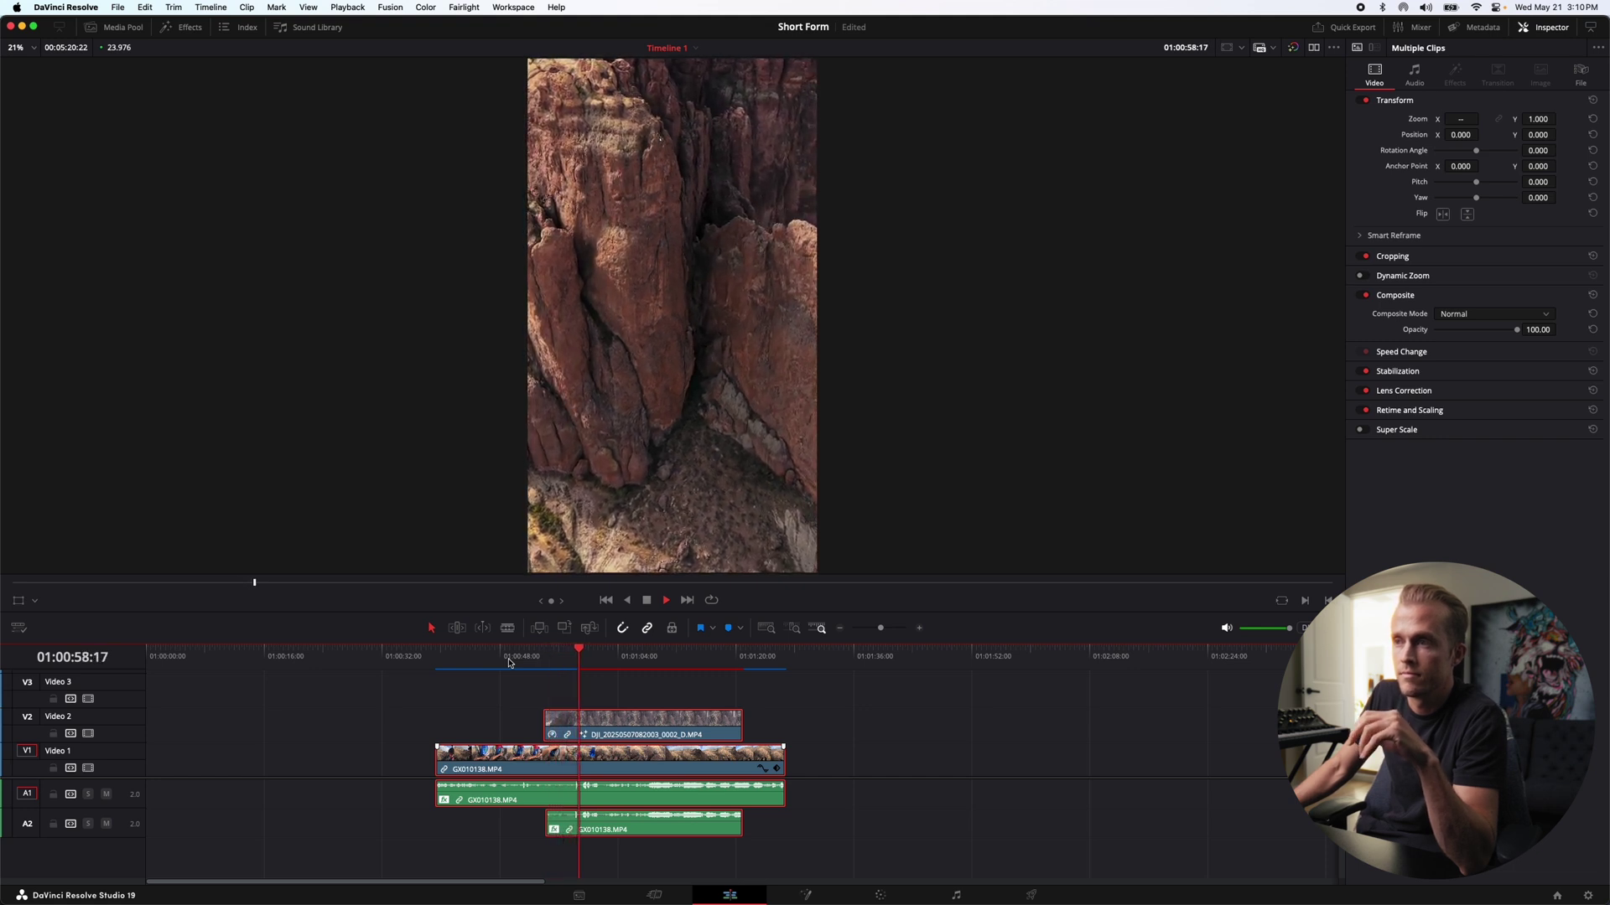
- Stop playback, select only the DJI drone clip, and bring up the DaVinci Resolve menu
key("space")
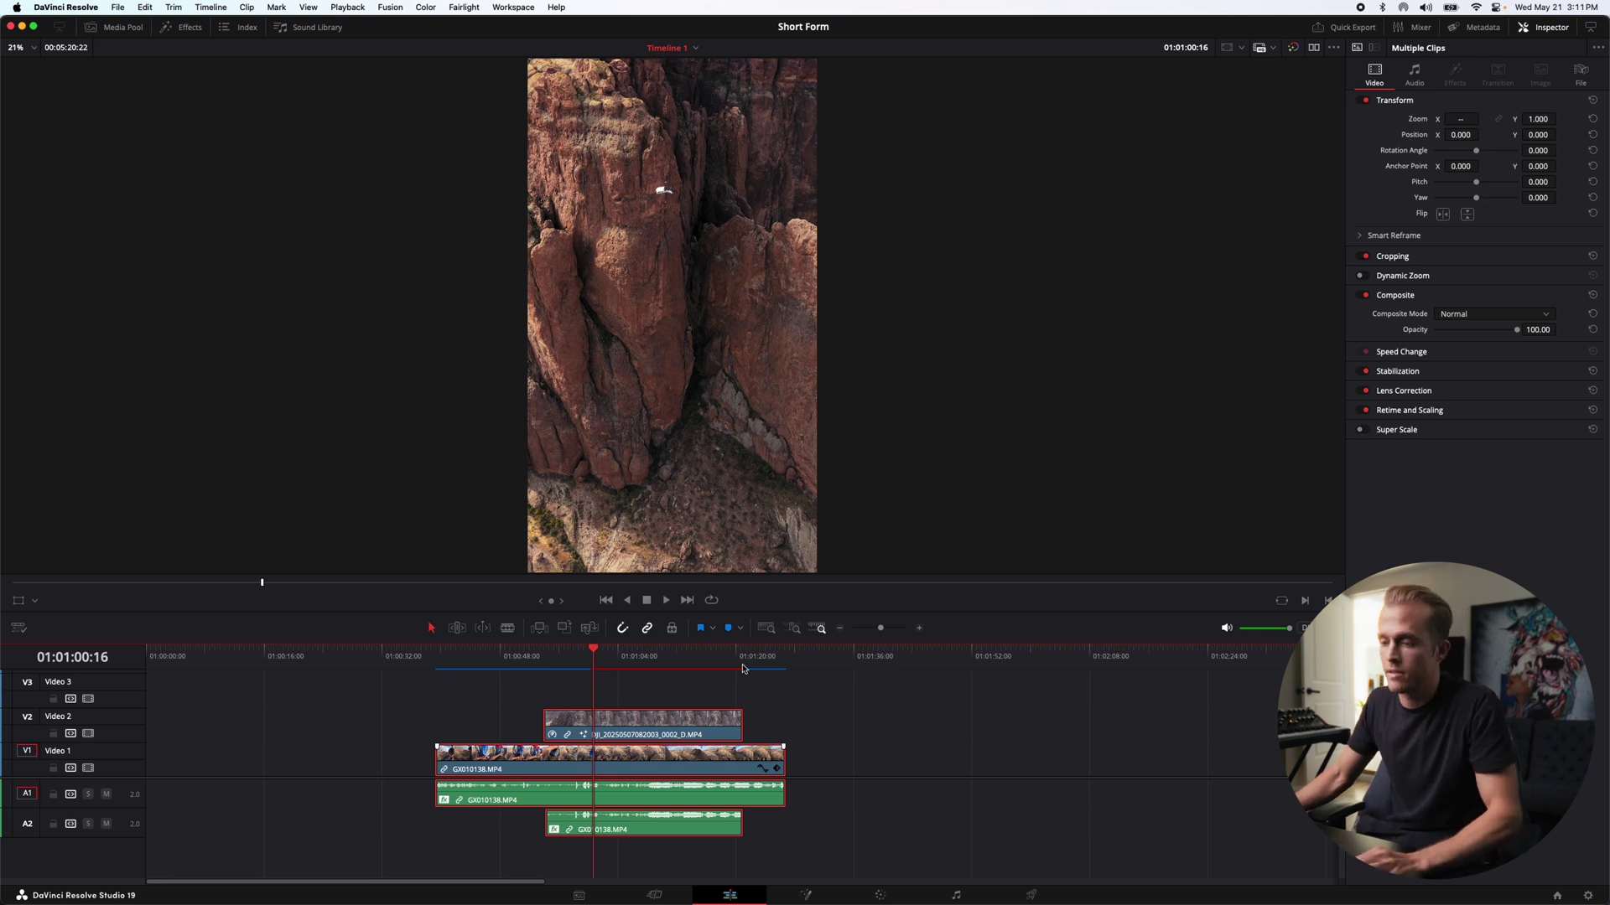
left_click(692, 719)
key("d")
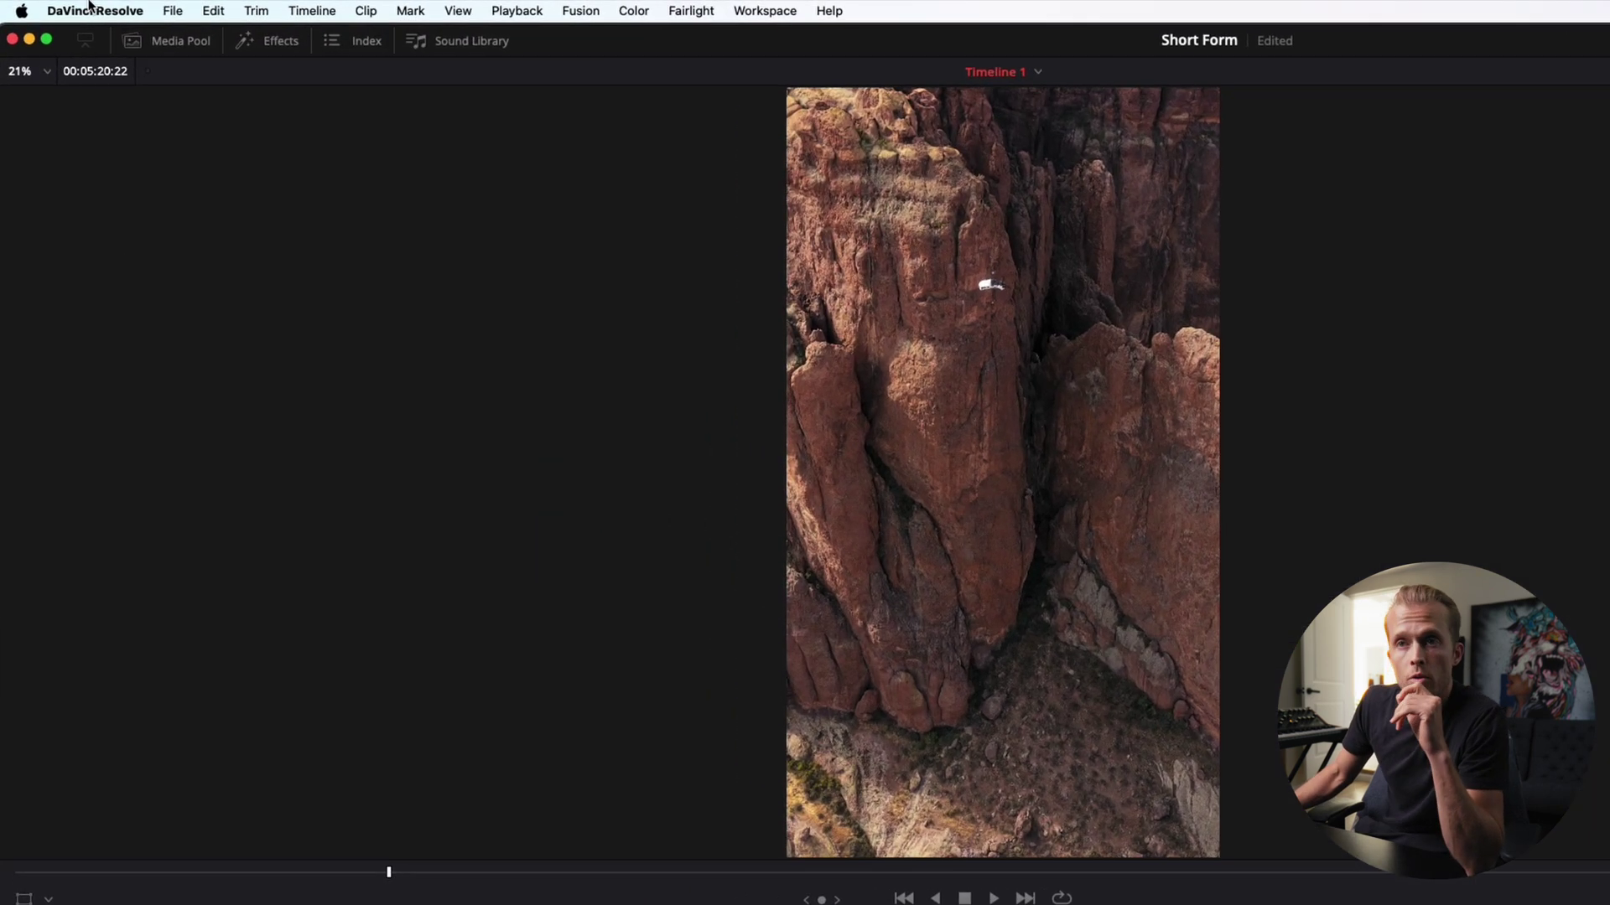
left_click(90, 7)
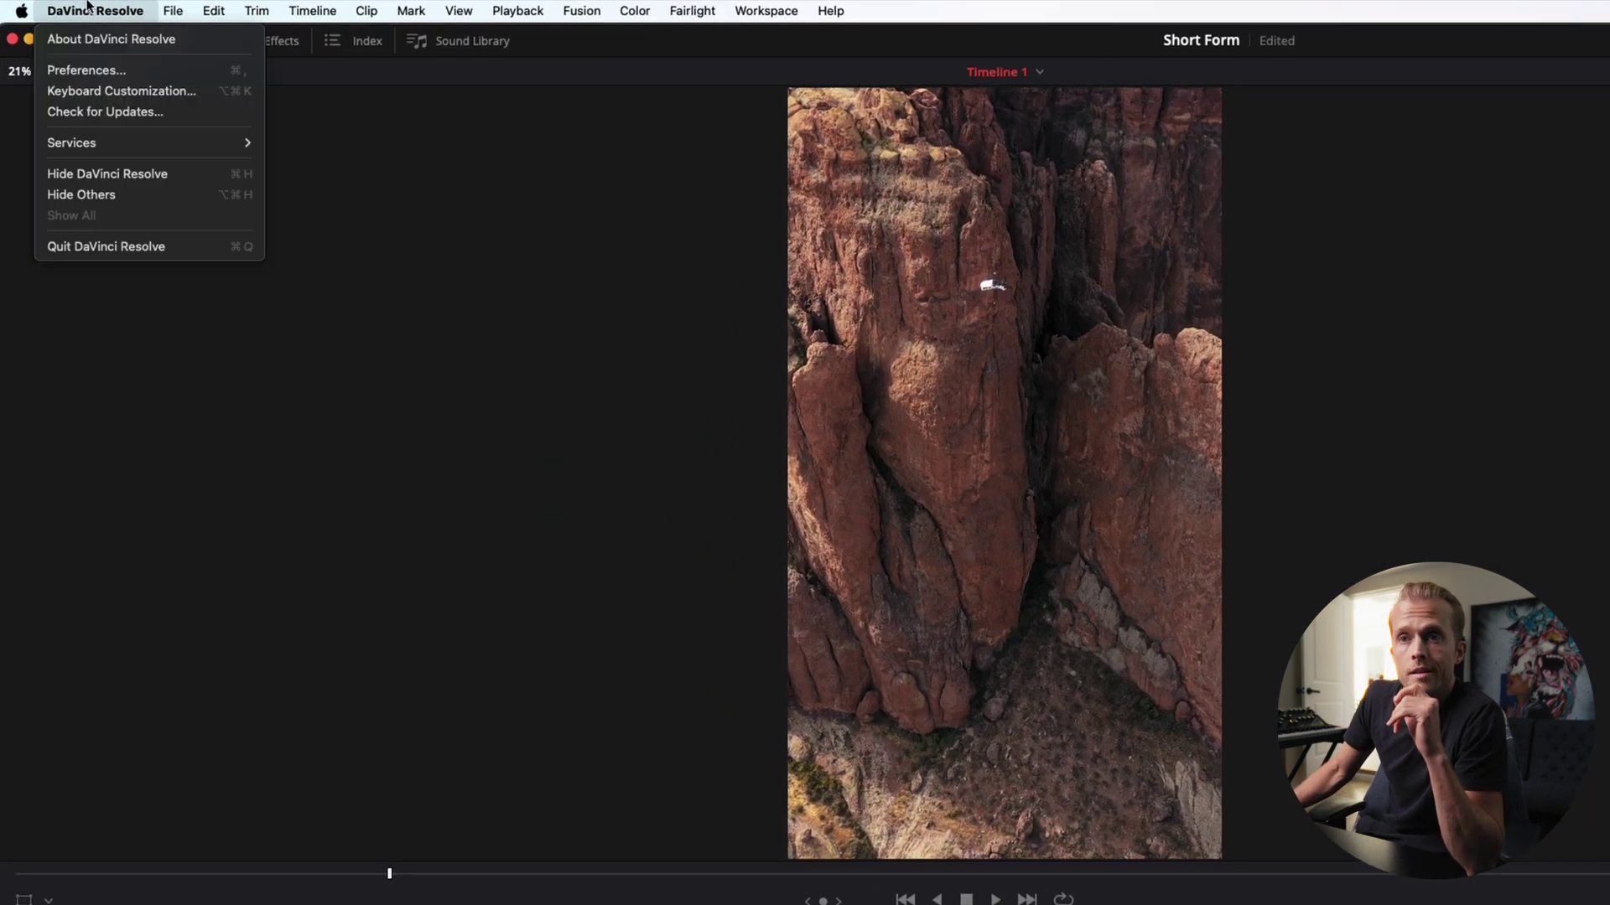
- In Keyboard Customization, search commands for 'auto align' to reveal its Option+A shortcut
left_click(123, 90)
left_click(1180, 345)
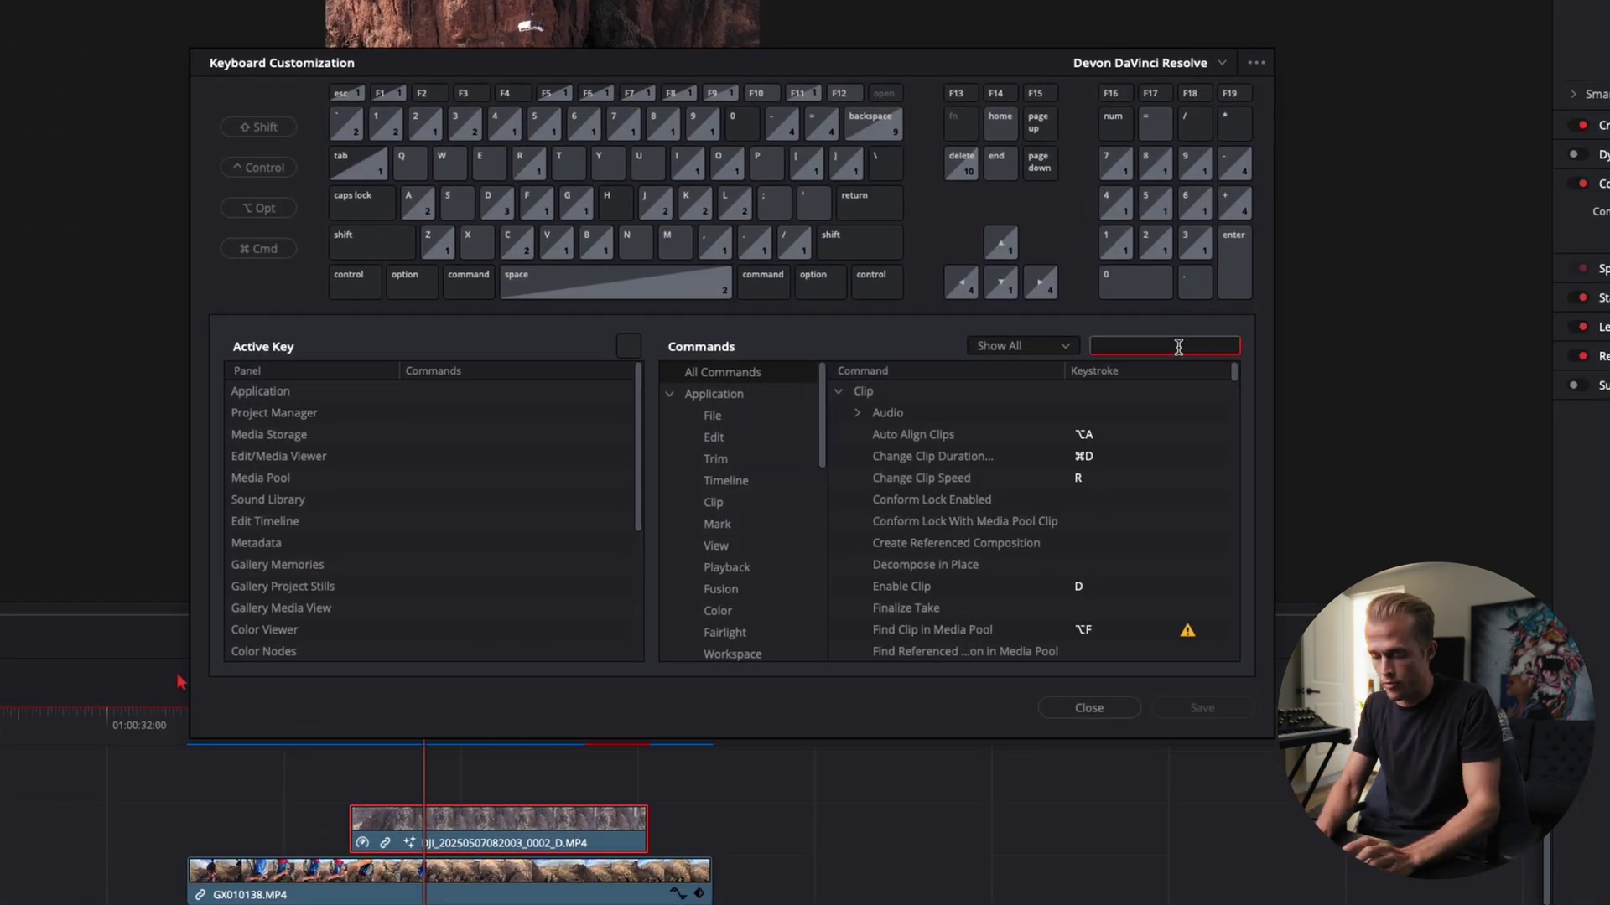
type("auto align")
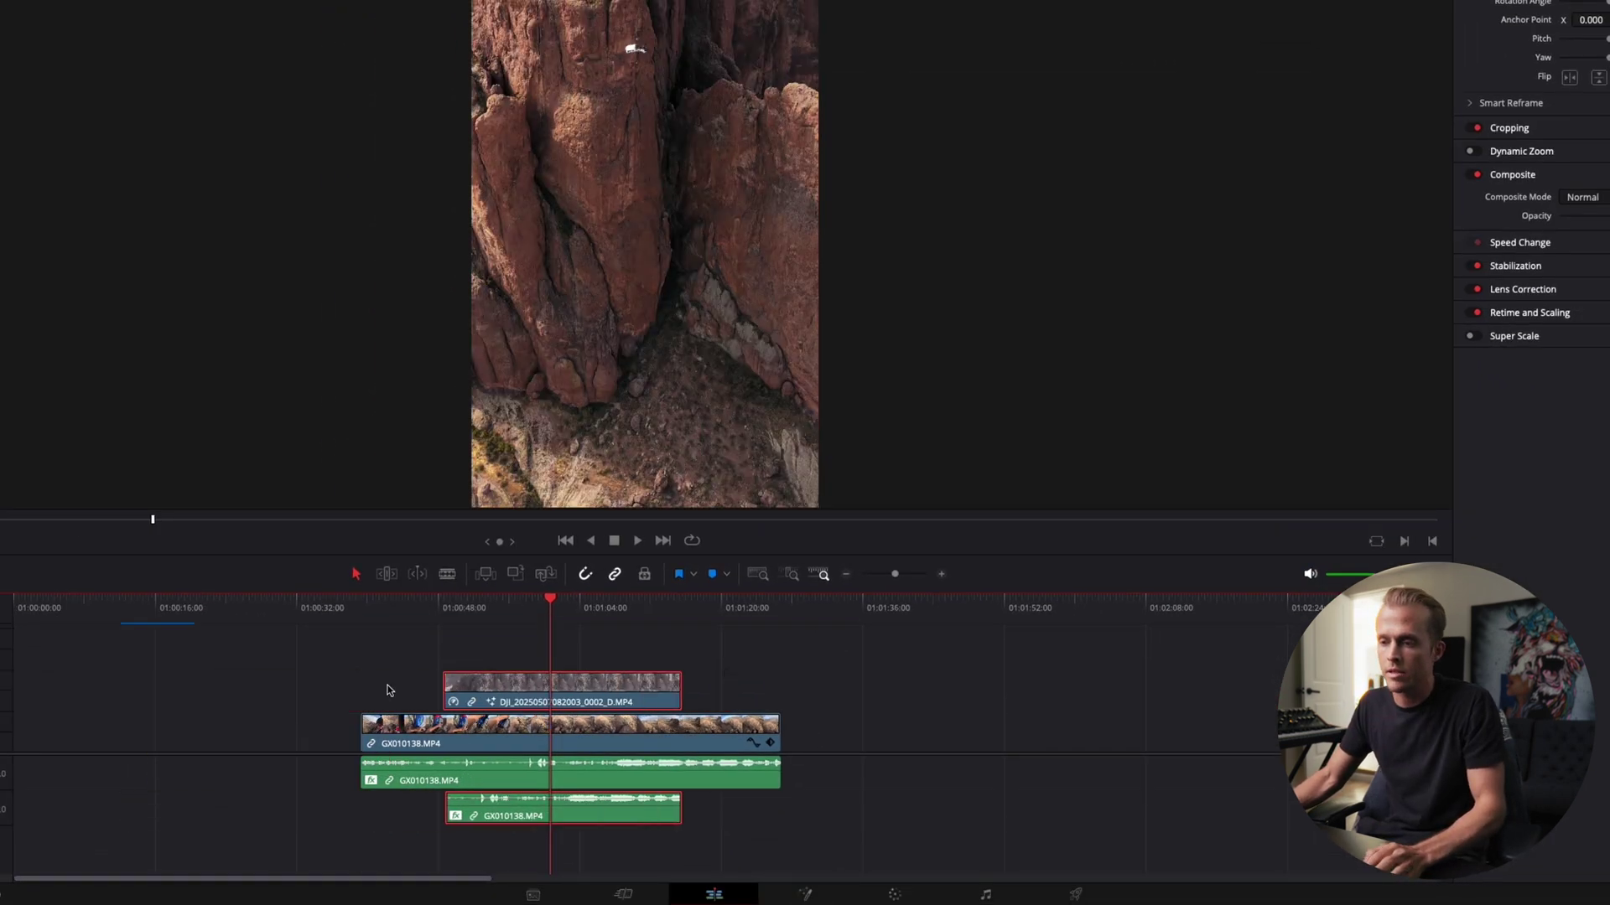
left_click_drag(276, 716, 397, 686)
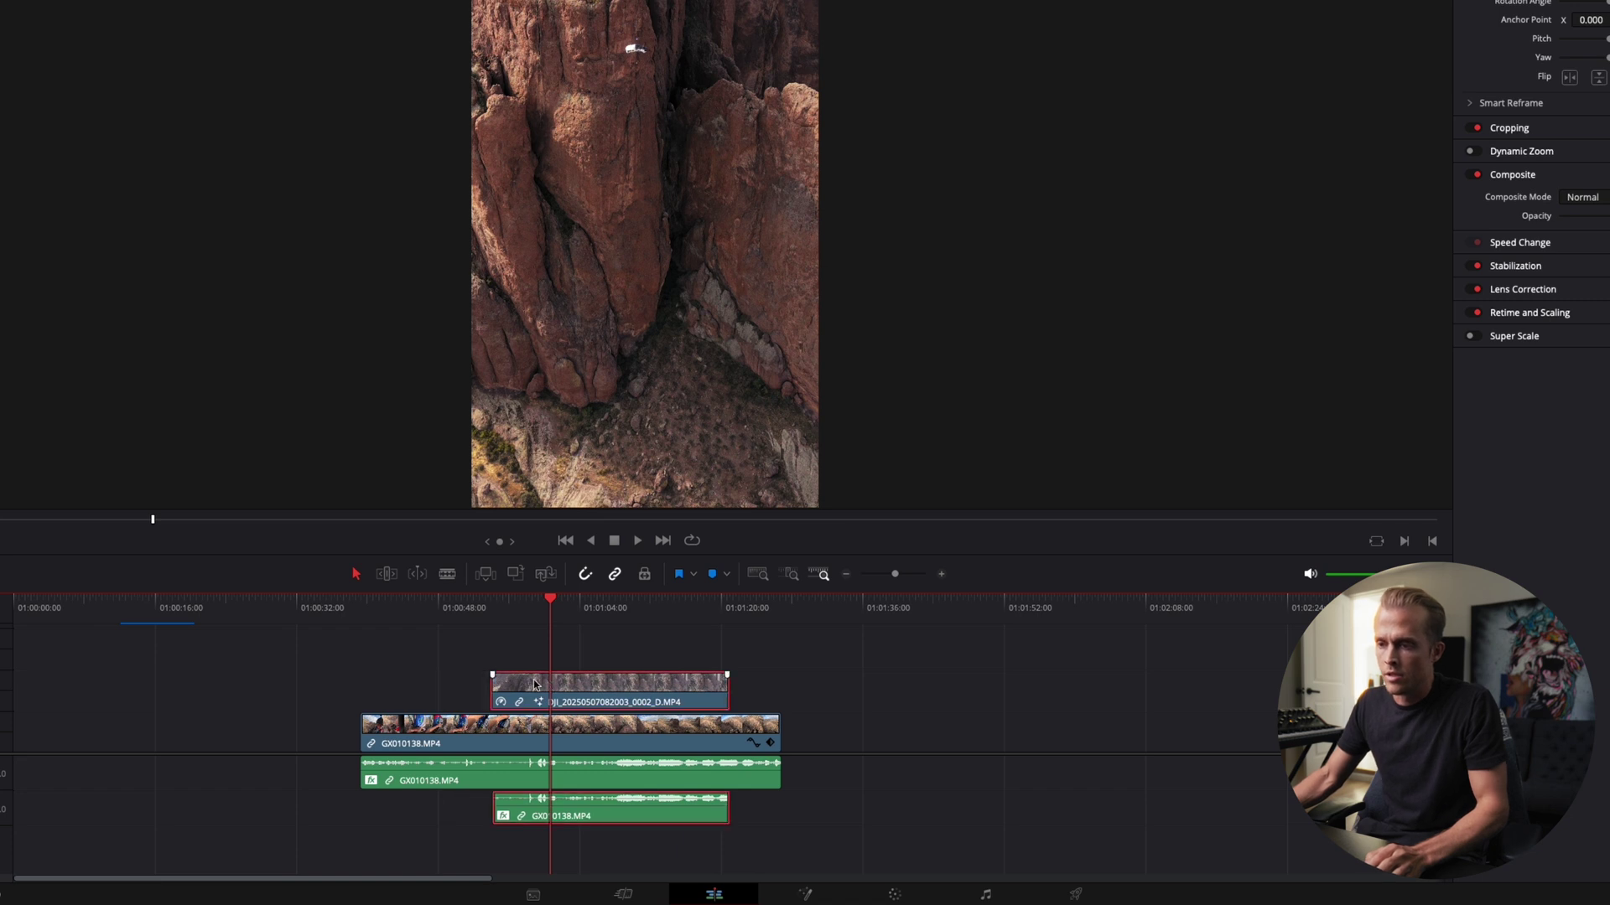